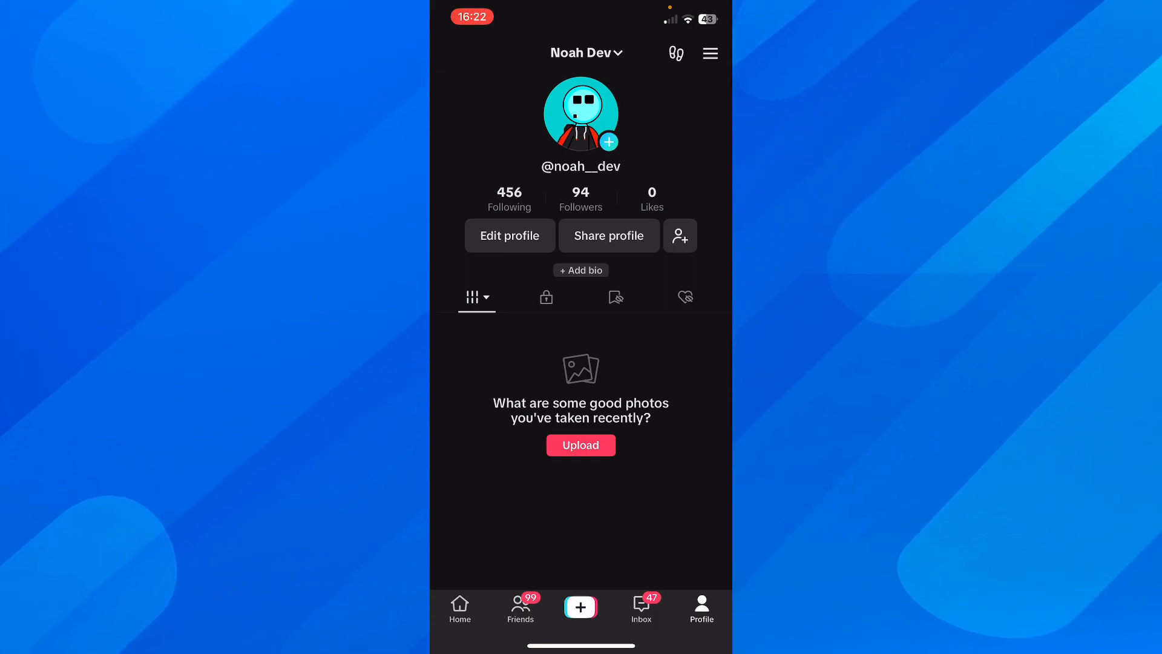
# Bring up the Switch account sheet from the profile's username dropdown
pyautogui.click(585, 53)
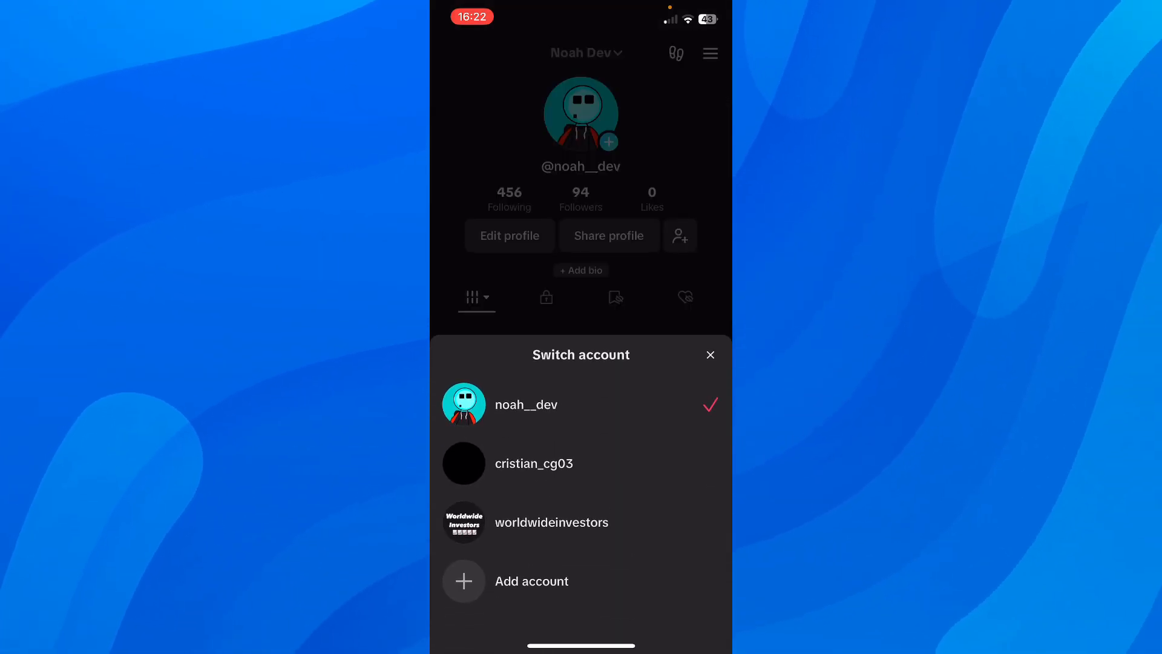
pyautogui.click(531, 579)
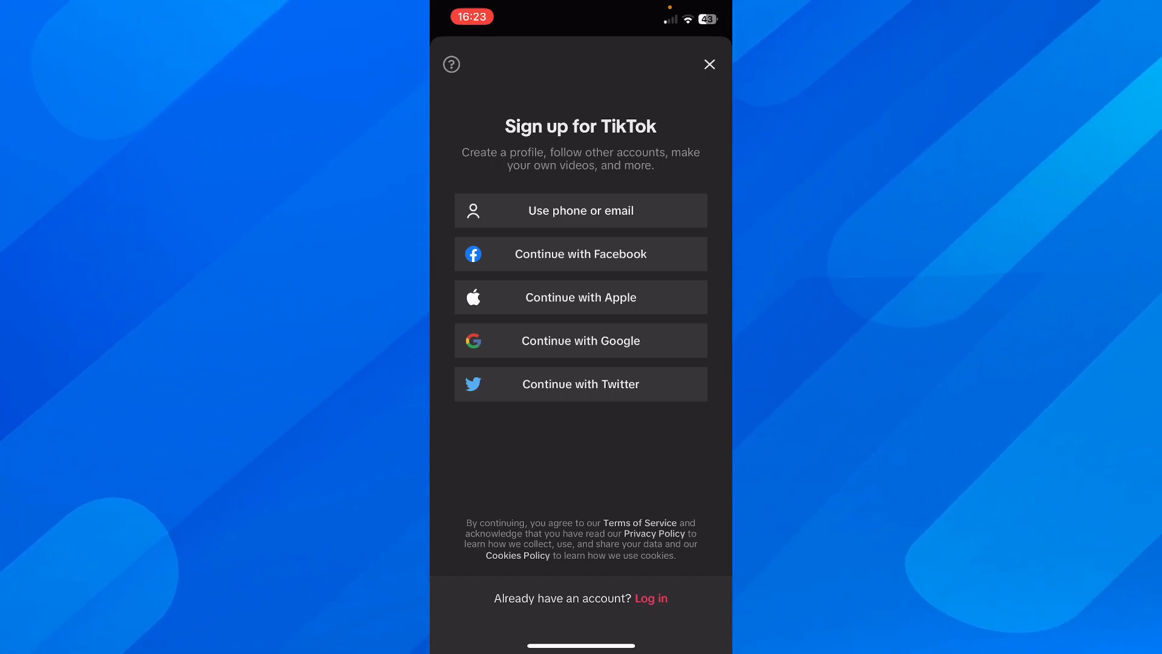
# Switch from the Sign up screen to logging in with an existing account
pyautogui.click(651, 598)
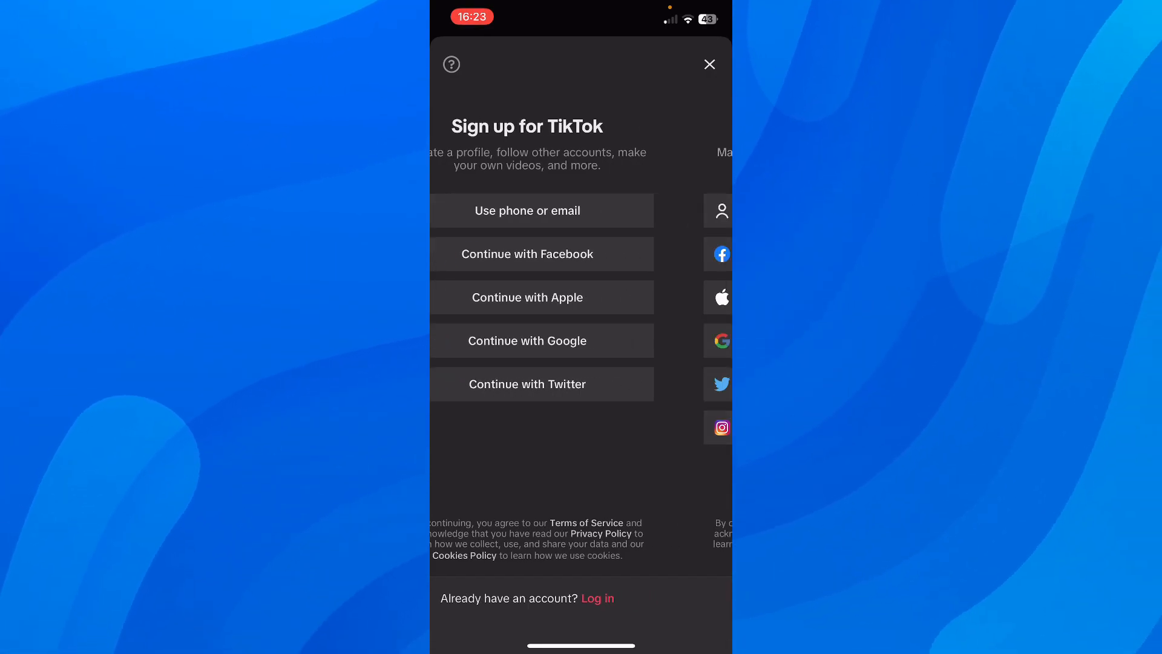